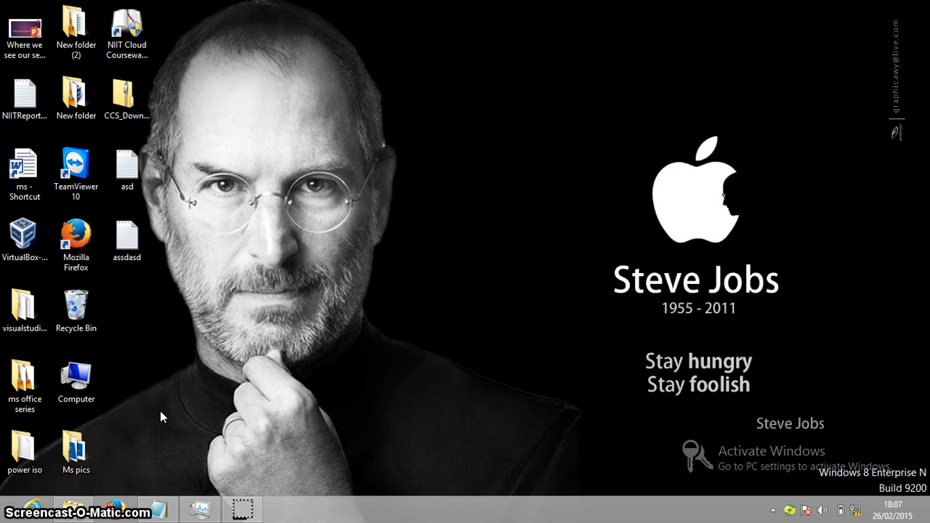
# Launch Firefox and go to the Get Add-ons section of the Add-ons Manager
pyautogui.click(117, 510)
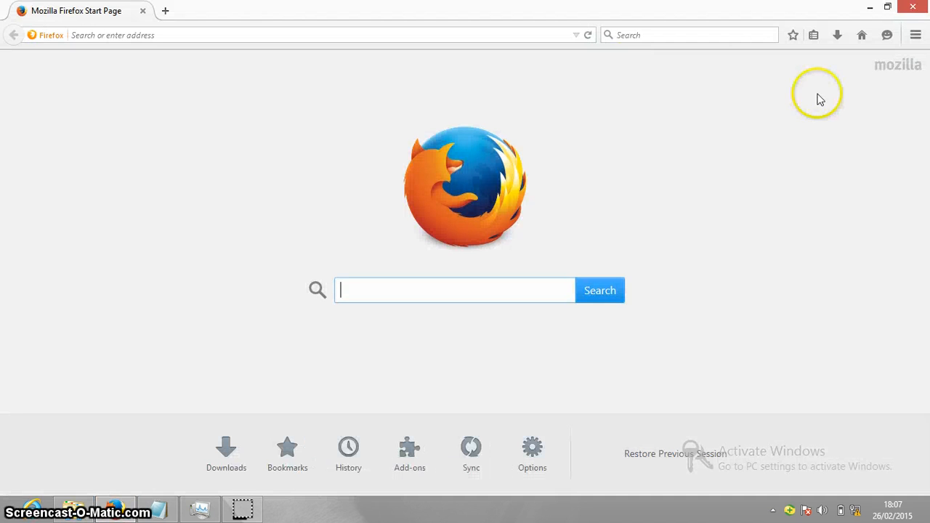
pyautogui.click(916, 35)
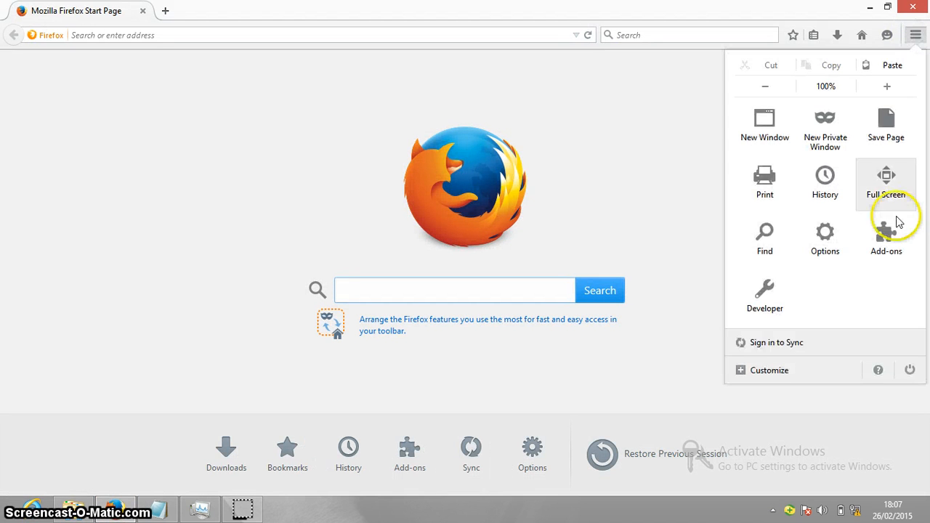
pyautogui.click(900, 242)
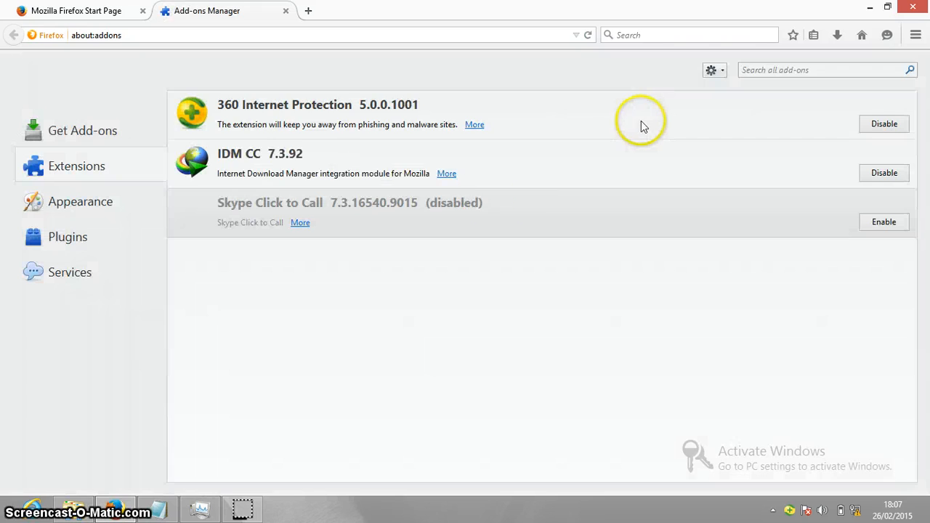
pyautogui.click(100, 133)
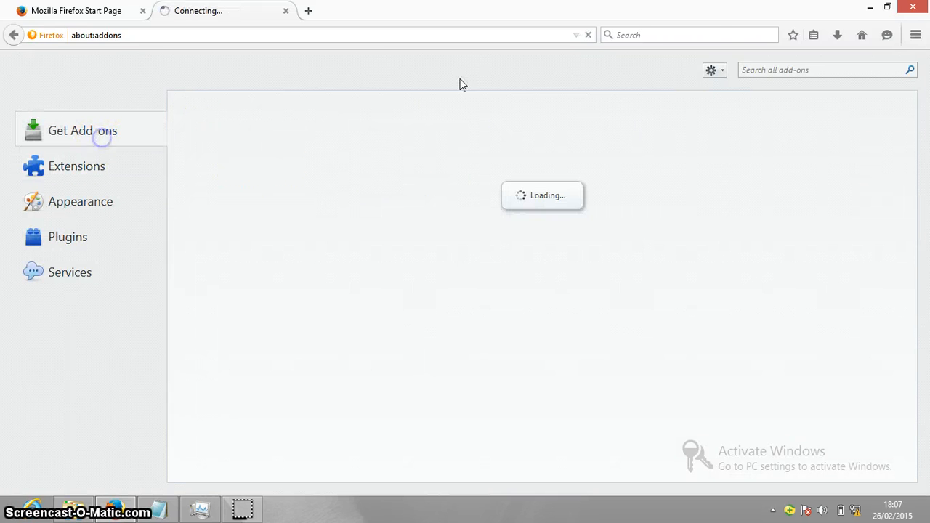
# Search for 'smart video for youtube', install SmartVideo For YouTube and close the window
pyautogui.click(769, 69)
pyautogui.write('smar')
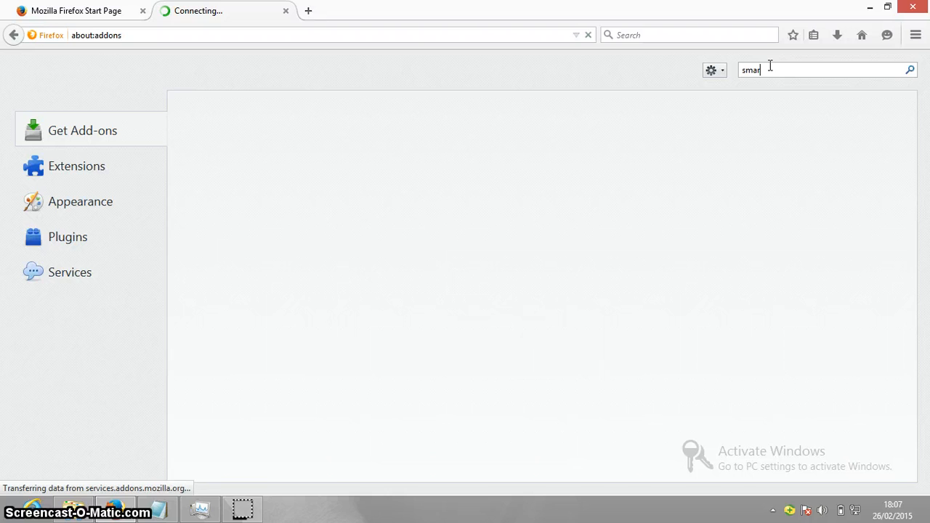
pyautogui.write('t video f')
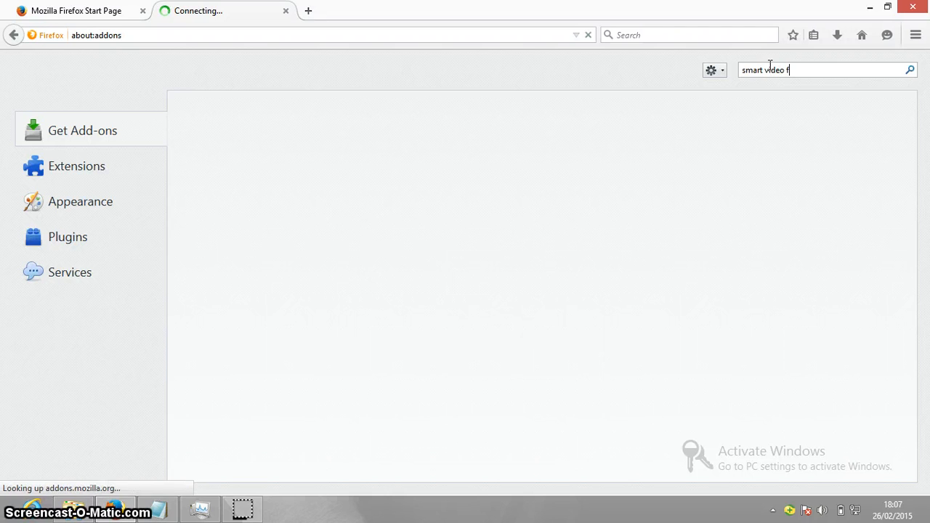
pyautogui.write('or you')
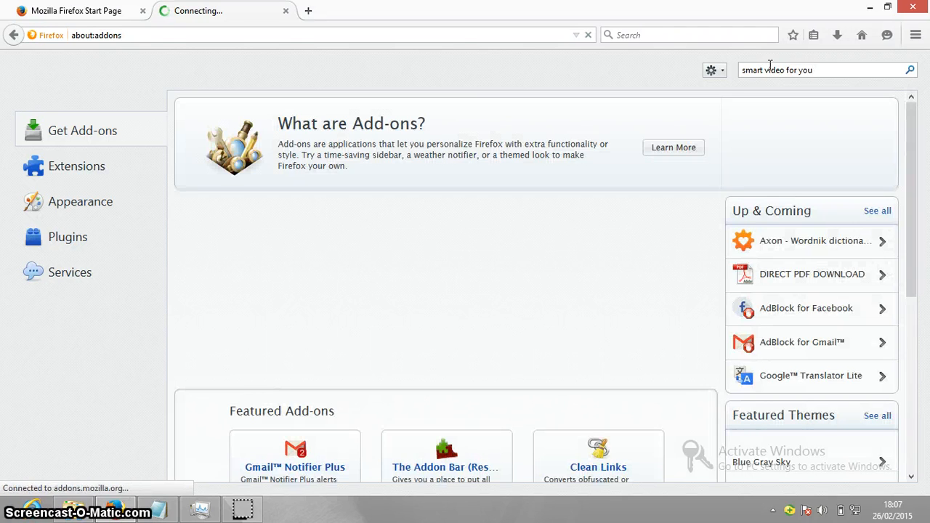
pyautogui.write('tube')
pyautogui.press('Return')
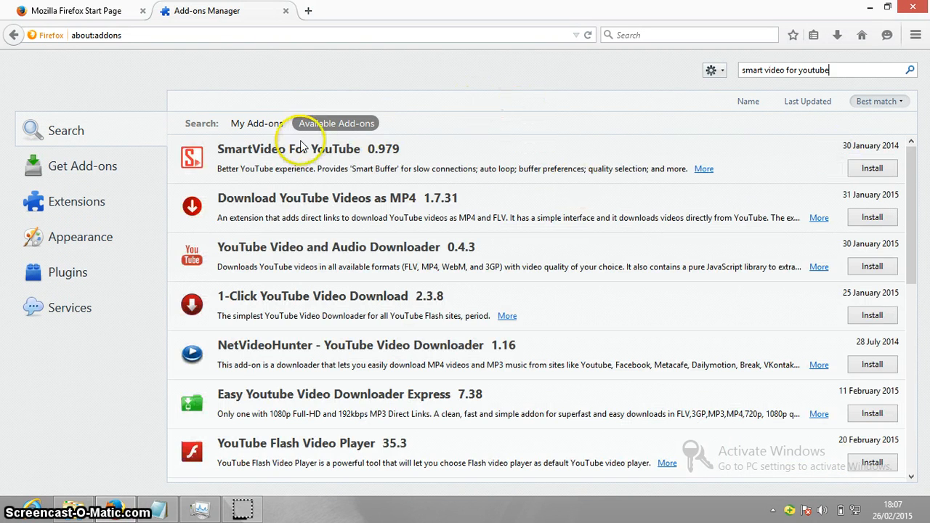
pyautogui.click(872, 168)
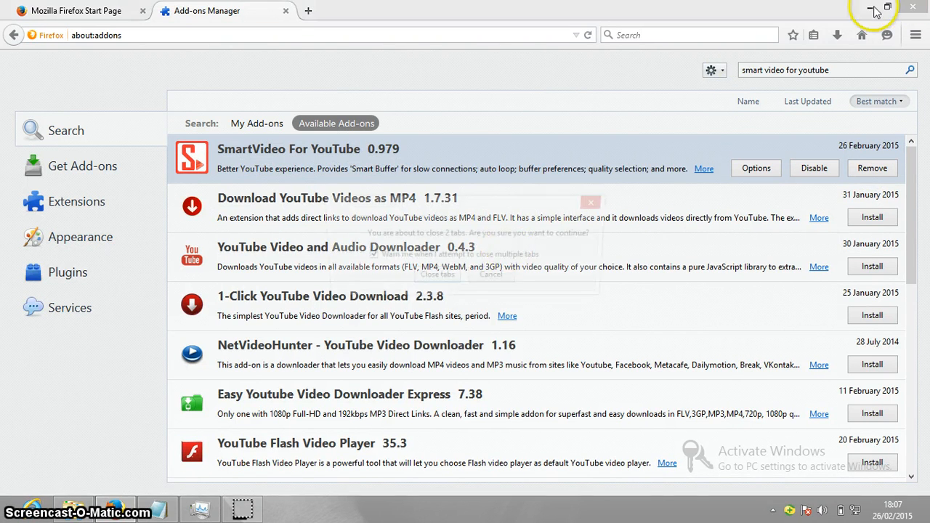
pyautogui.click(913, 6)
# Confirm closing tabs, relaunch and load the pasted YouTube playlist link
pyautogui.click(439, 278)
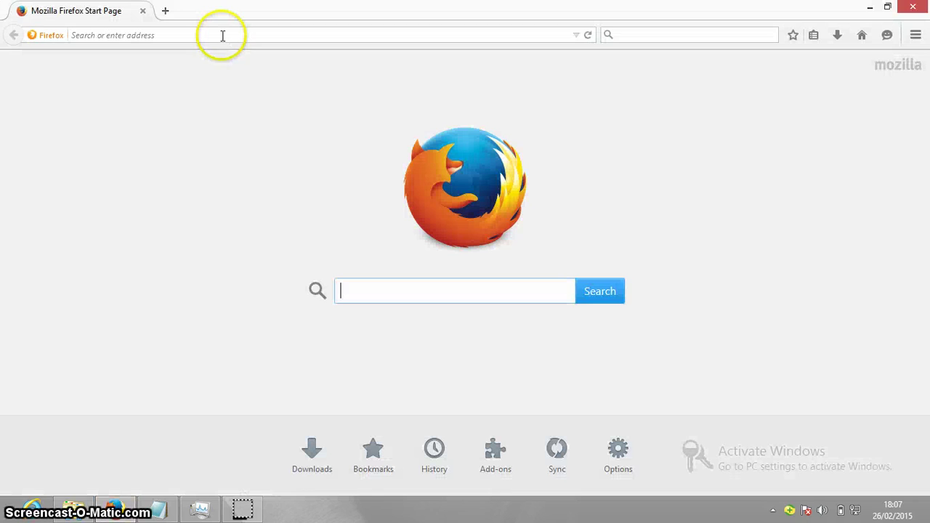
pyautogui.click(222, 35)
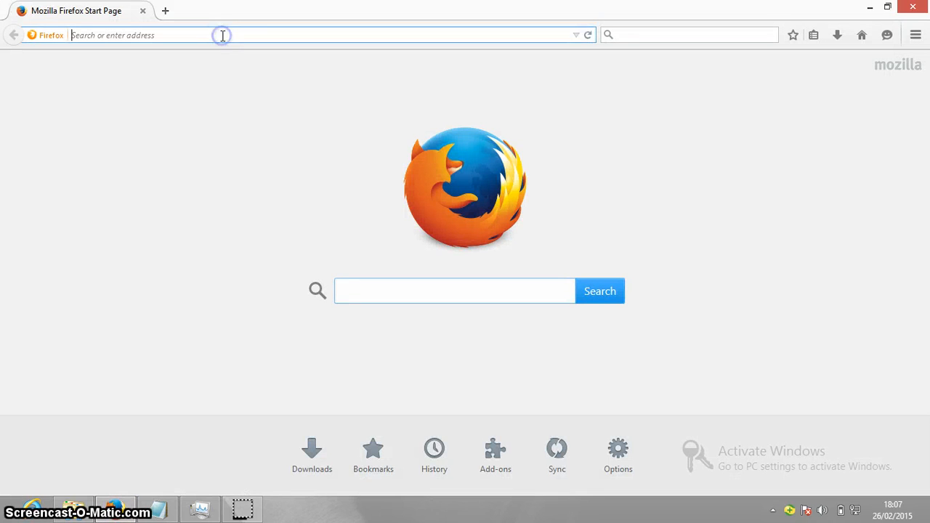
pyautogui.write('https://www.youtube.com/watch?v=Hs04nXkQj1Q&list=TLWlfgLWFkkmQ')
pyautogui.press('Return')
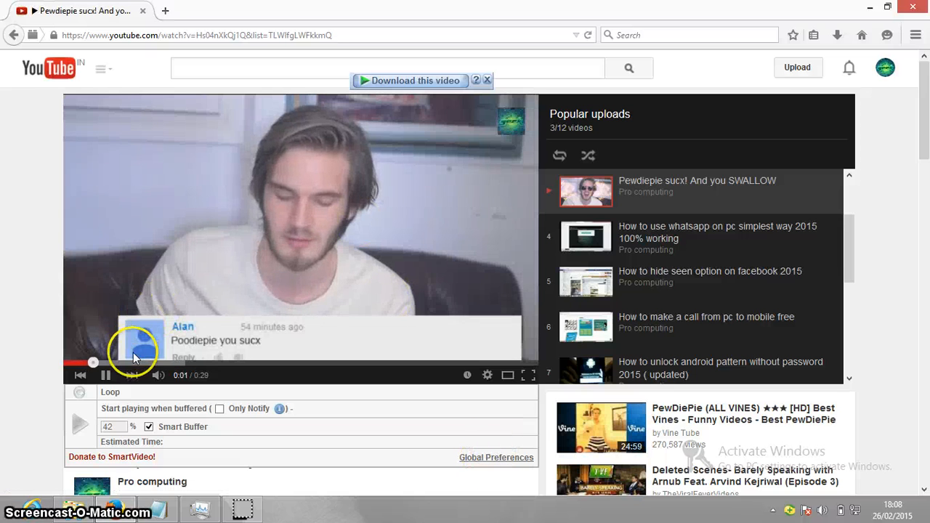
# Pause the YouTube video once SmartVideo's panel has appeared
pyautogui.click(243, 330)
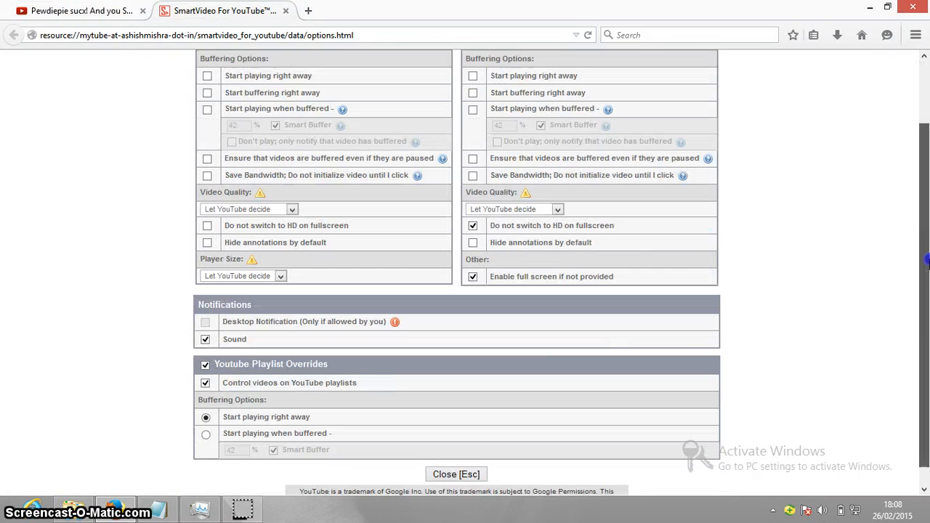
# Find the three 'smart buf' matches in SmartVideo's global preferences and close them
pyautogui.hotkey('ctrl', 'f')
pyautogui.write('smart bud')
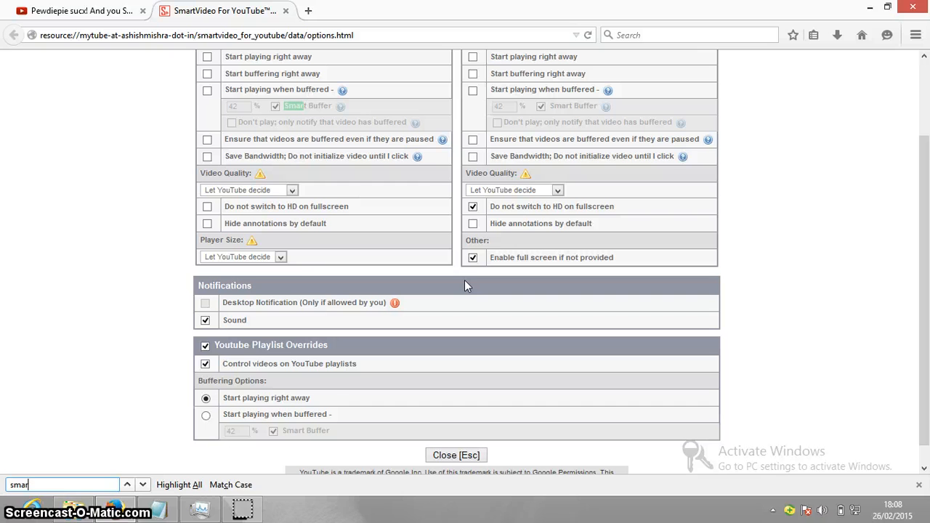
pyautogui.press('BackSpace')
pyautogui.write('fee')
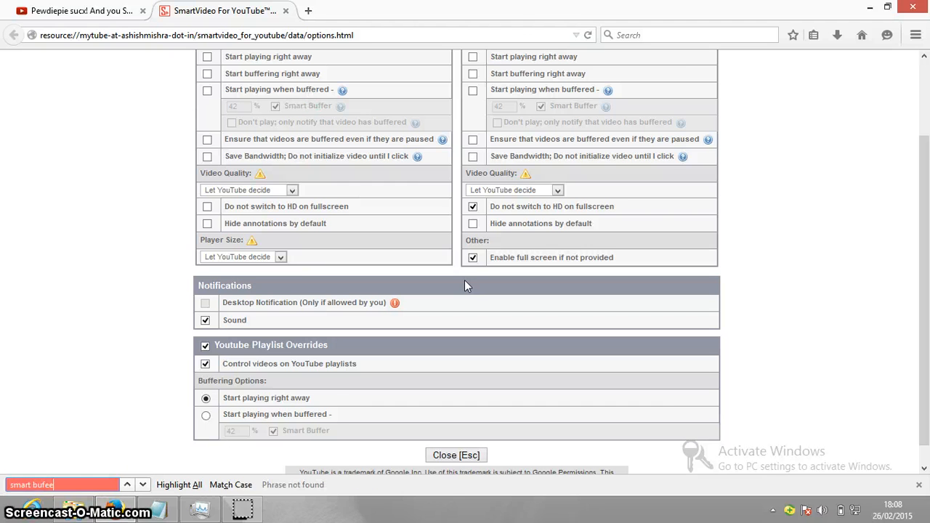
pyautogui.press('BackSpace')
pyautogui.press('BackSpace')
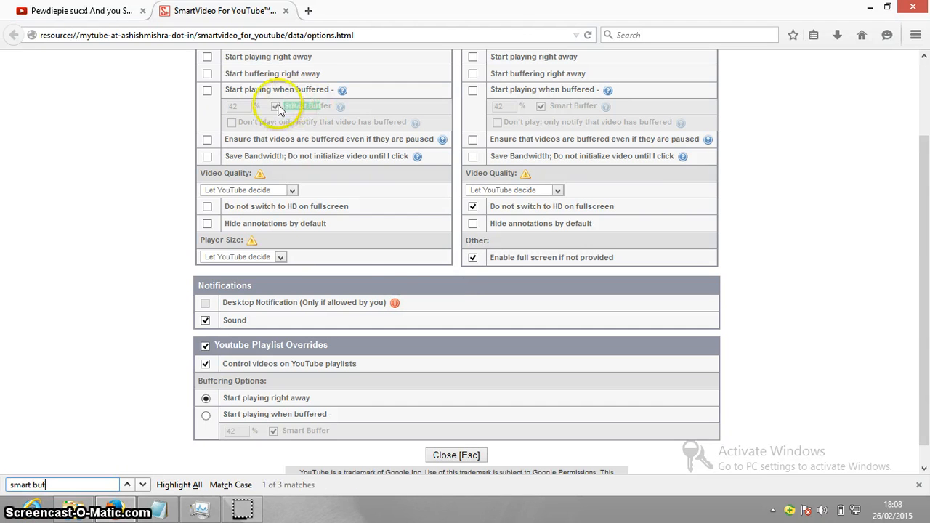
pyautogui.press('Return')
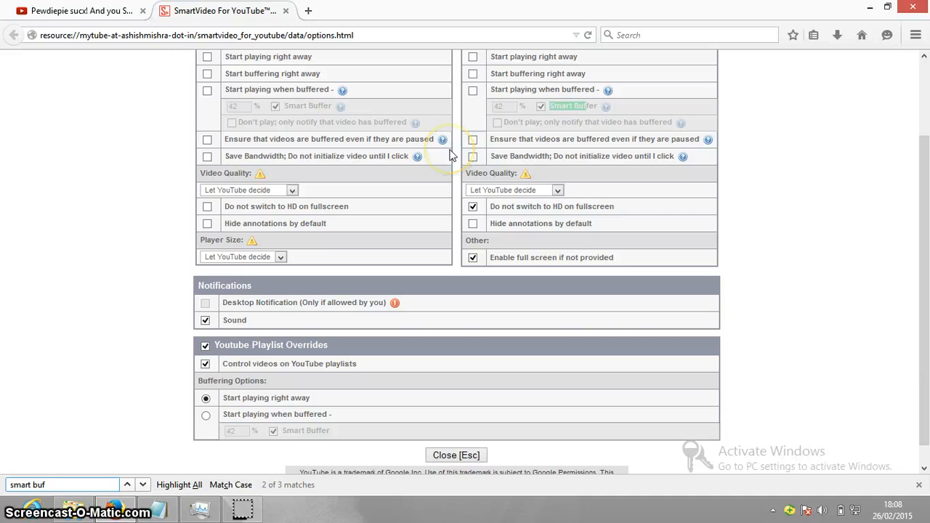
pyautogui.press('Return')
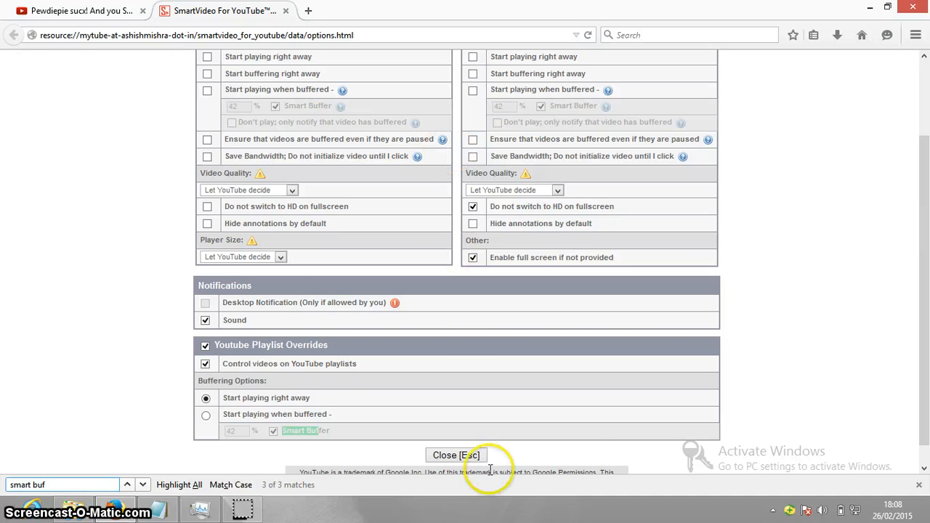
pyautogui.click(462, 456)
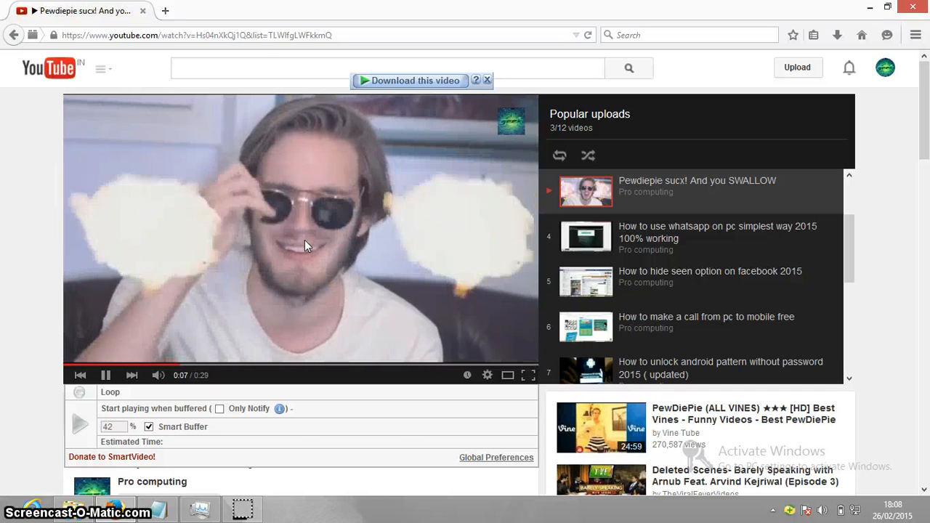
# Pause the playlist video at 0:09
pyautogui.click(304, 239)
pyautogui.click(304, 240)
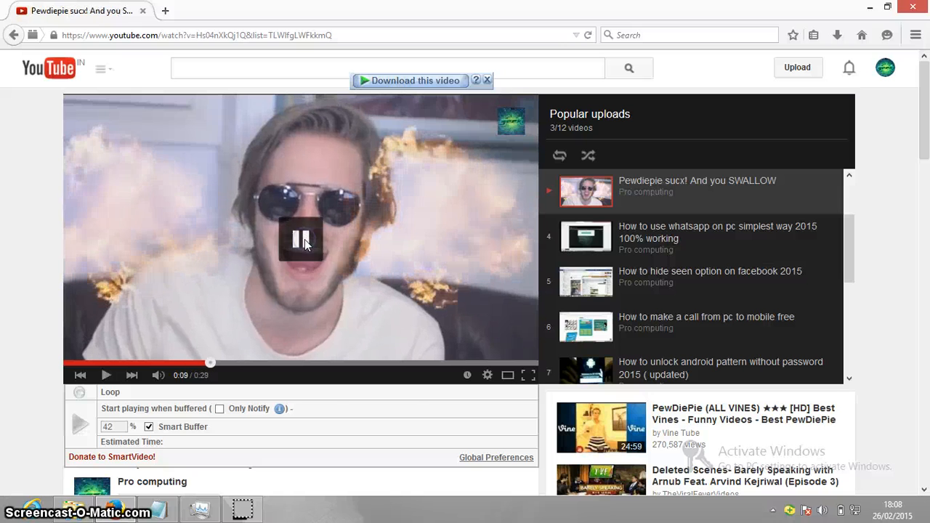